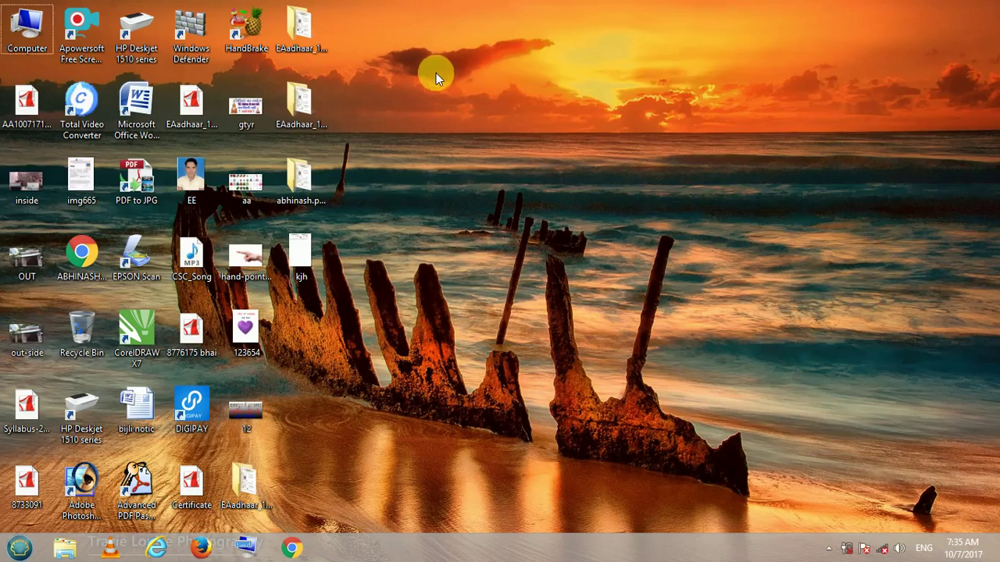
left_click(459, 114)
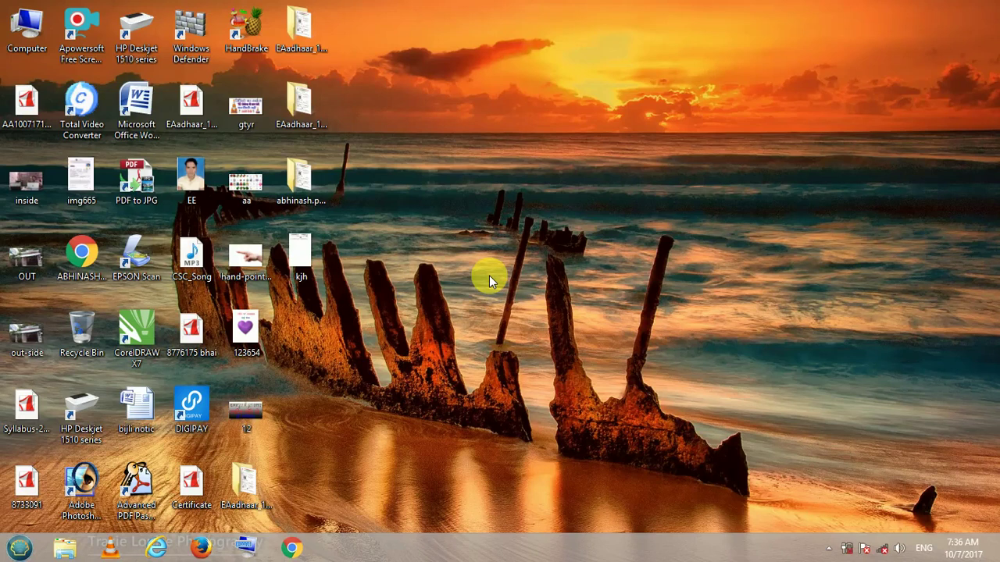
right_click(494, 217)
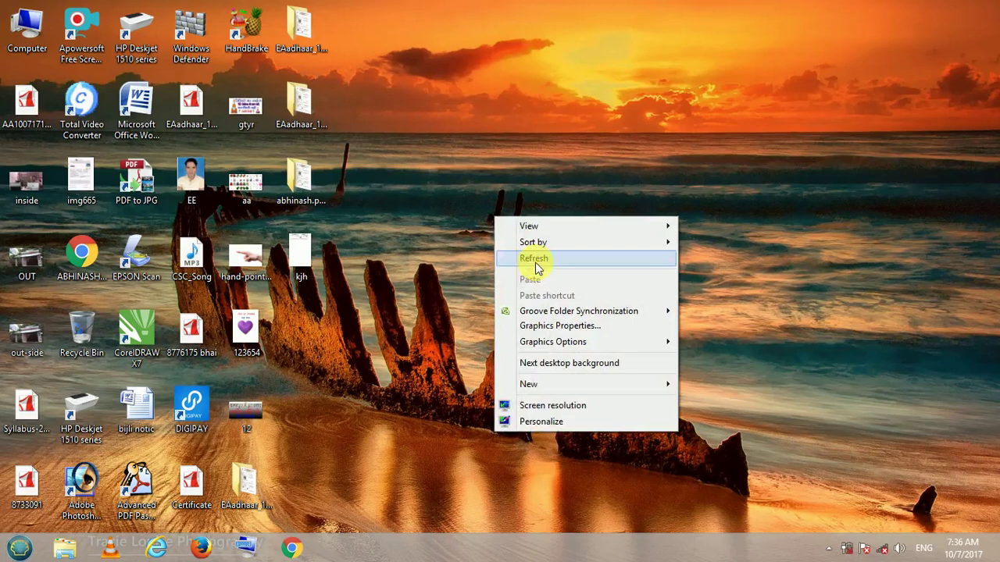
left_click(536, 260)
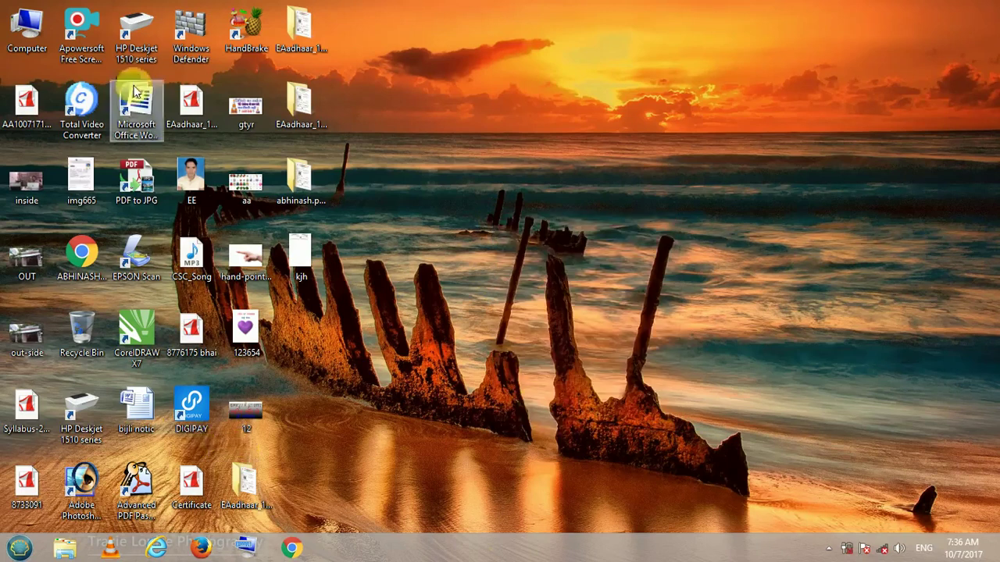
- Launch Microsoft Office Word 2007 from the desktop and paste the captured desktop screenshot into the blank document
left_click(132, 123)
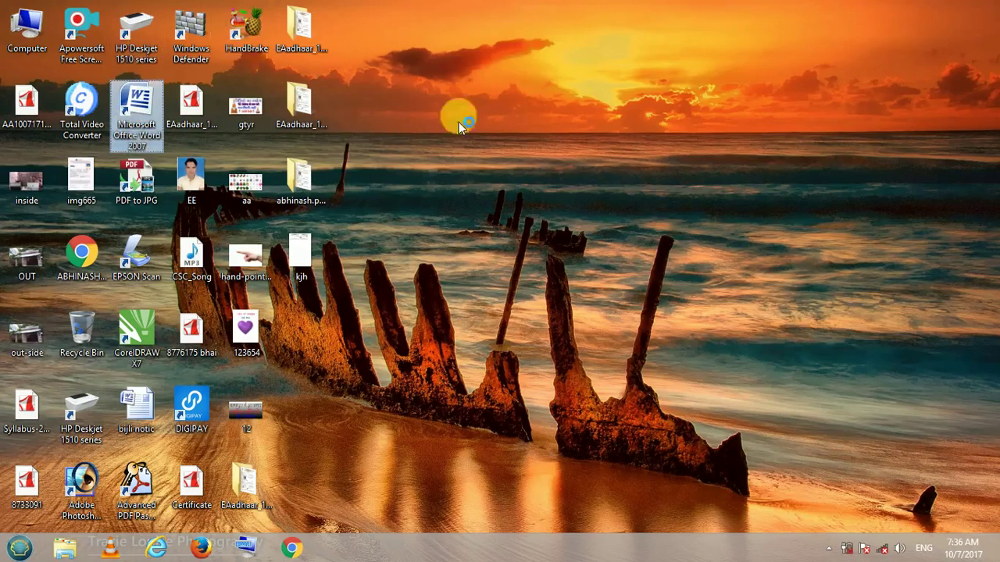
double_click(139, 134)
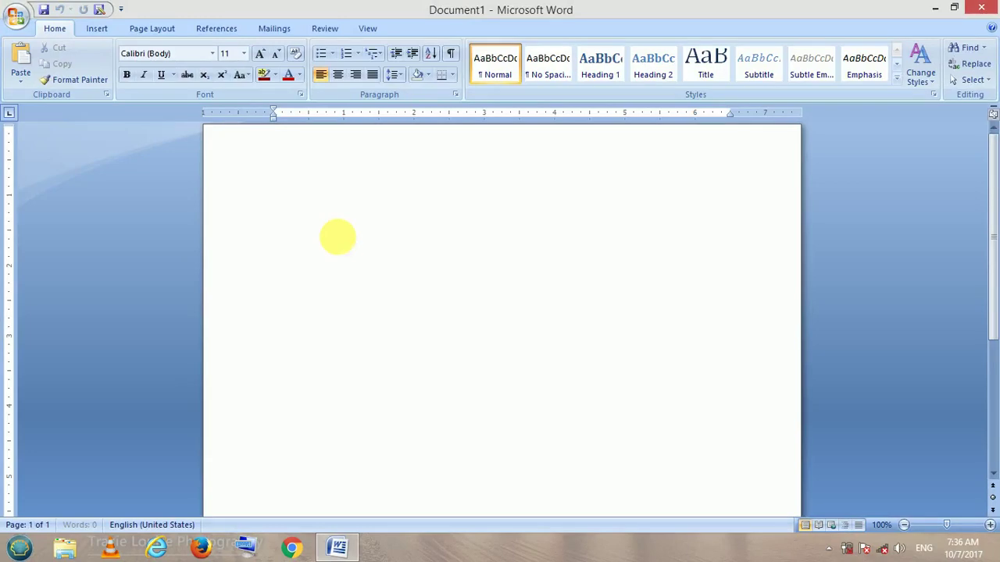
key("ctrl+v")
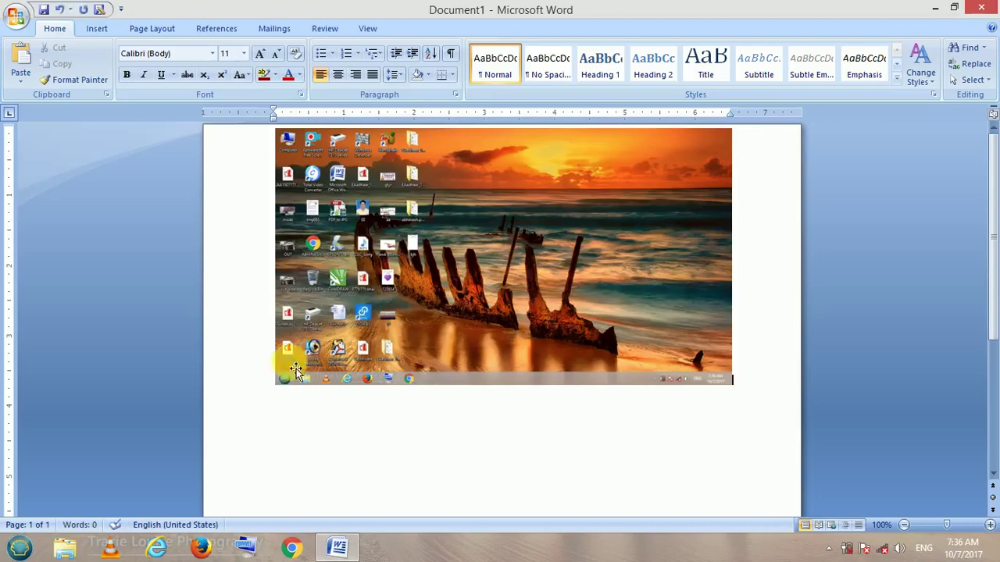
- Enlarge the pasted screenshot to reach nearly the page's right edge and save the Word document as Doc2 in Documents
left_click(314, 351)
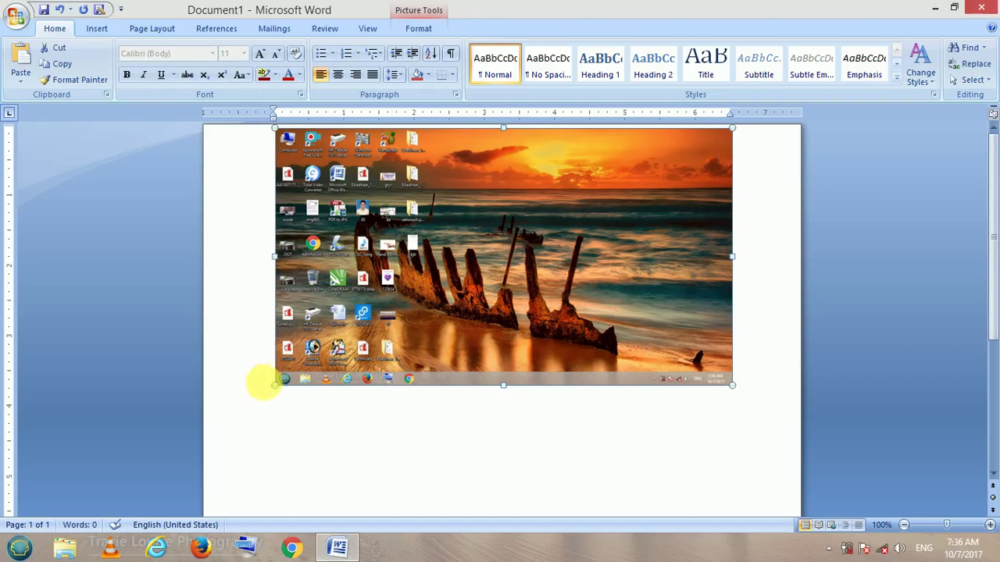
left_click_drag(277, 388, 150, 500)
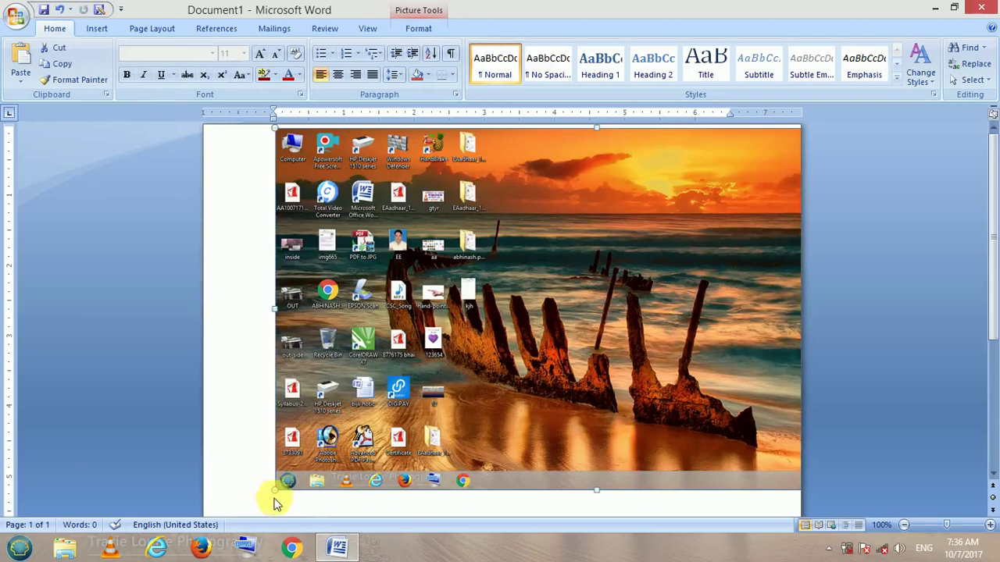
left_click_drag(282, 491, 428, 427)
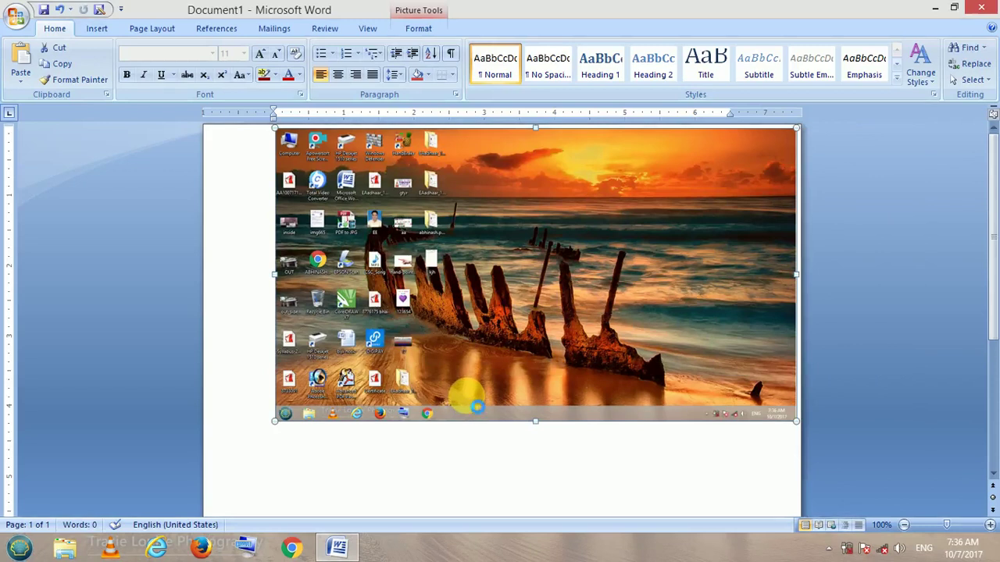
key("ctrl+s")
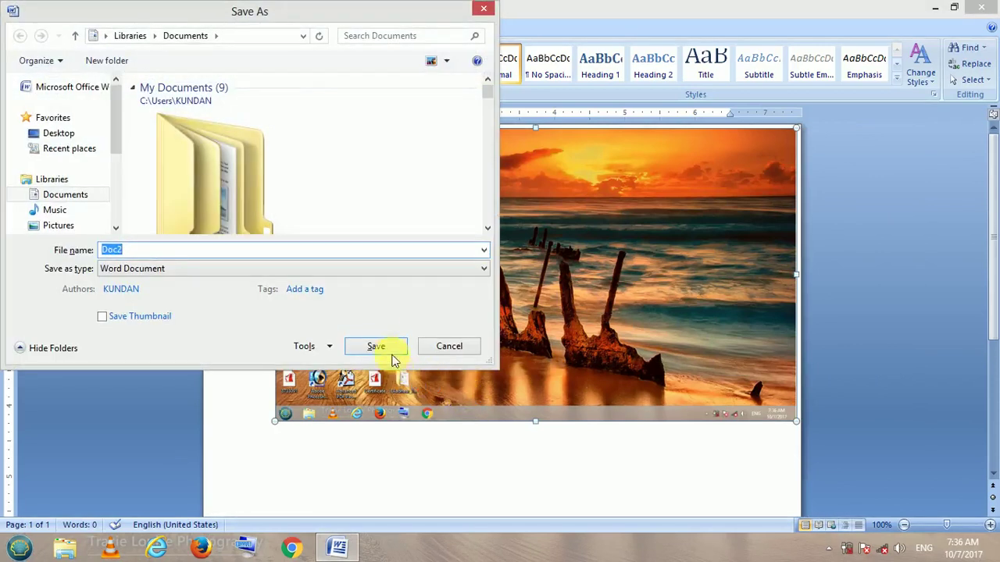
left_click(383, 346)
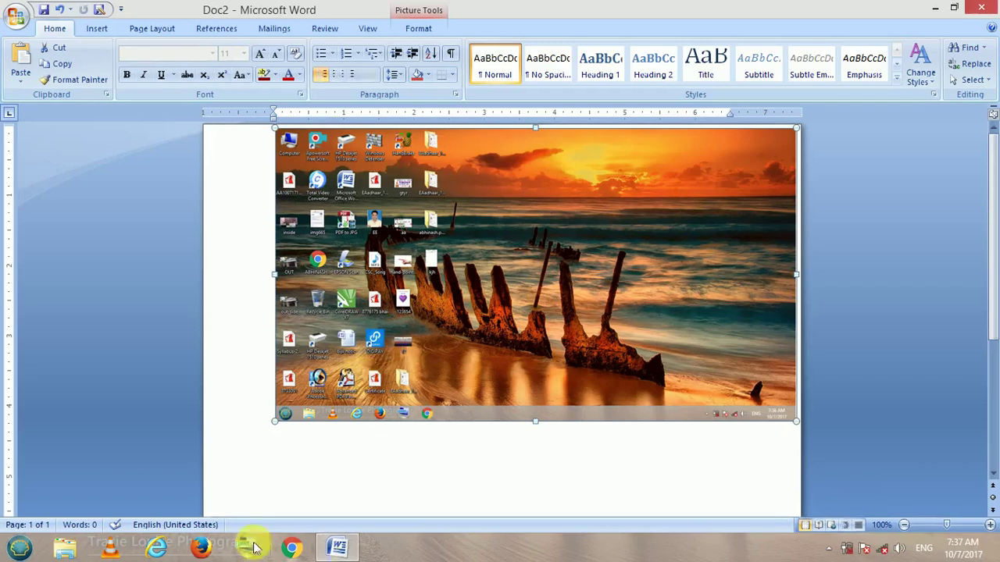
- Save a PDF copy of the document named dsa in Documents with standard optimization
left_click(11, 21)
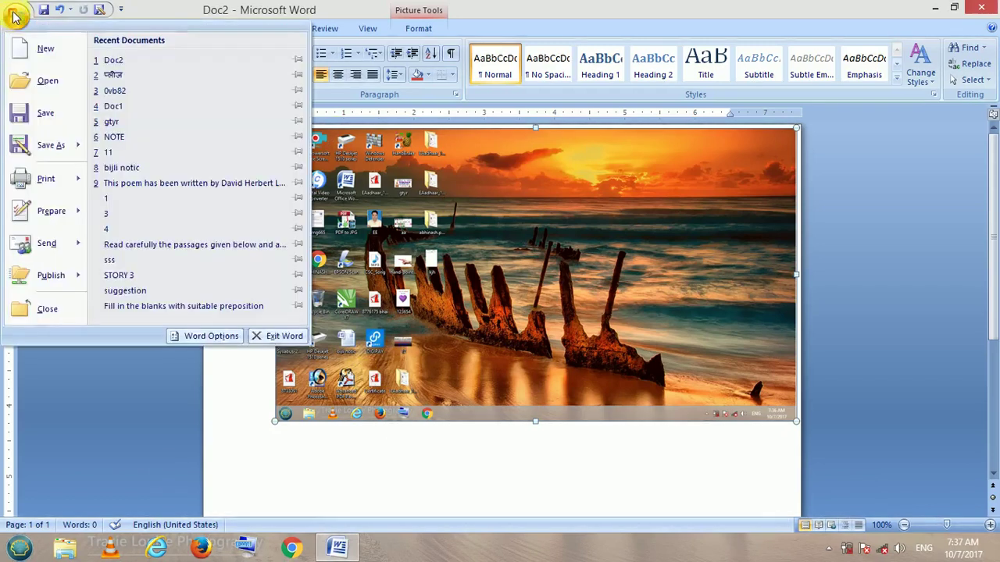
left_click(42, 140)
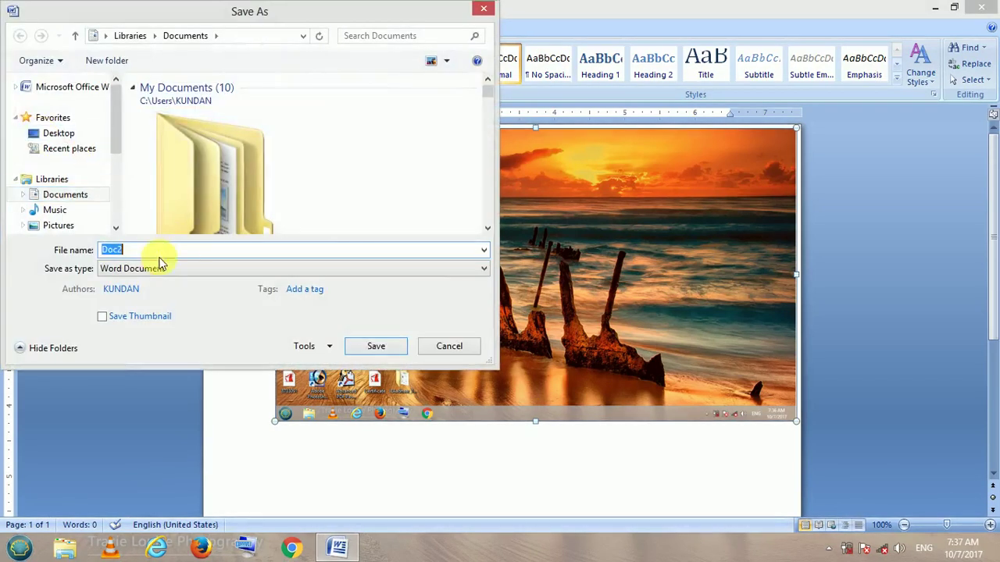
type("dsa")
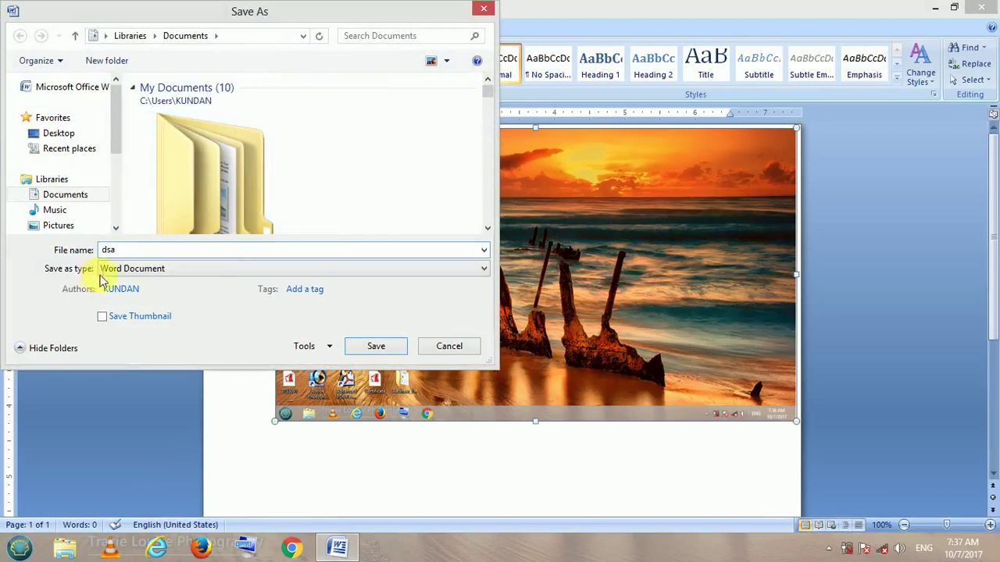
left_click(479, 273)
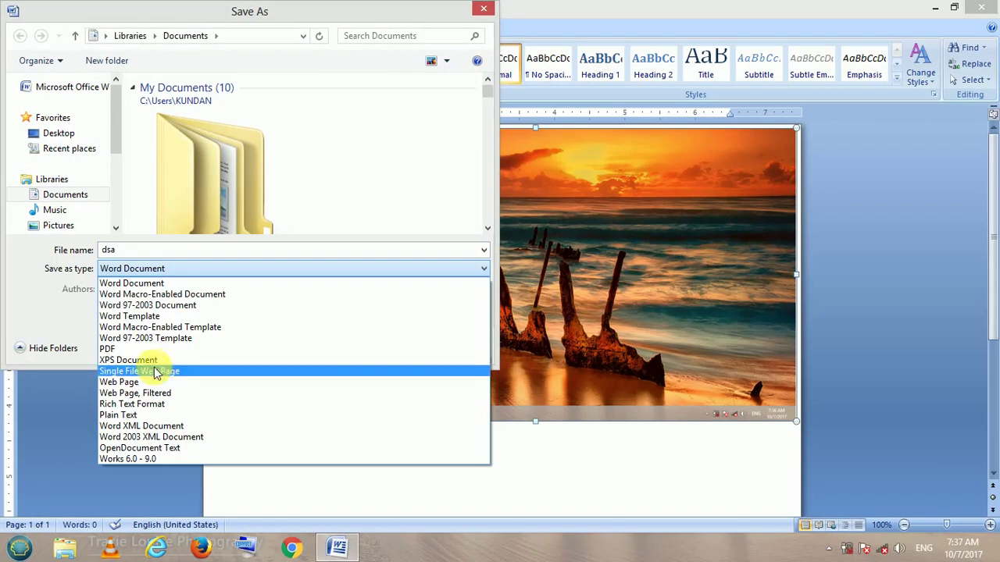
left_click(123, 349)
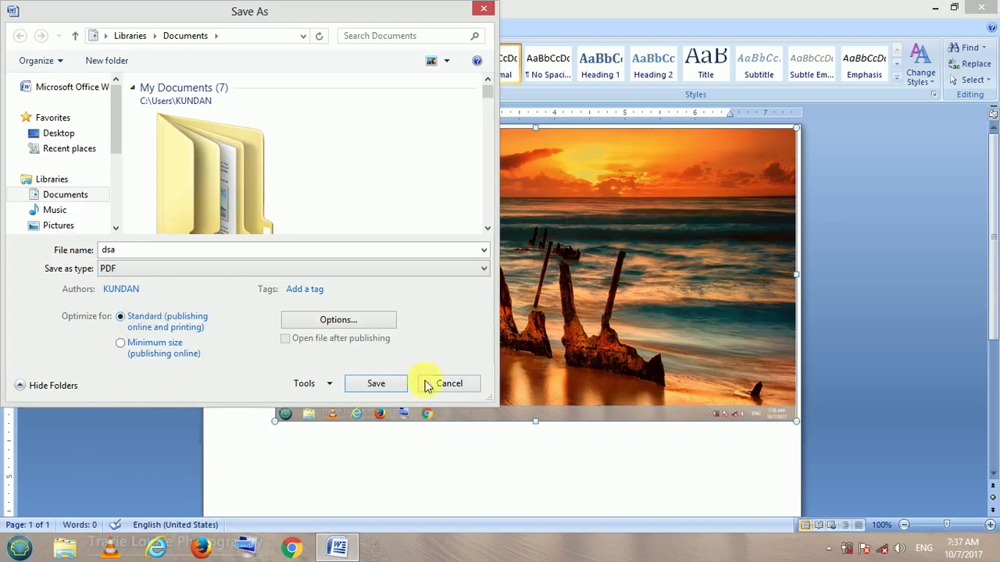
left_click(377, 388)
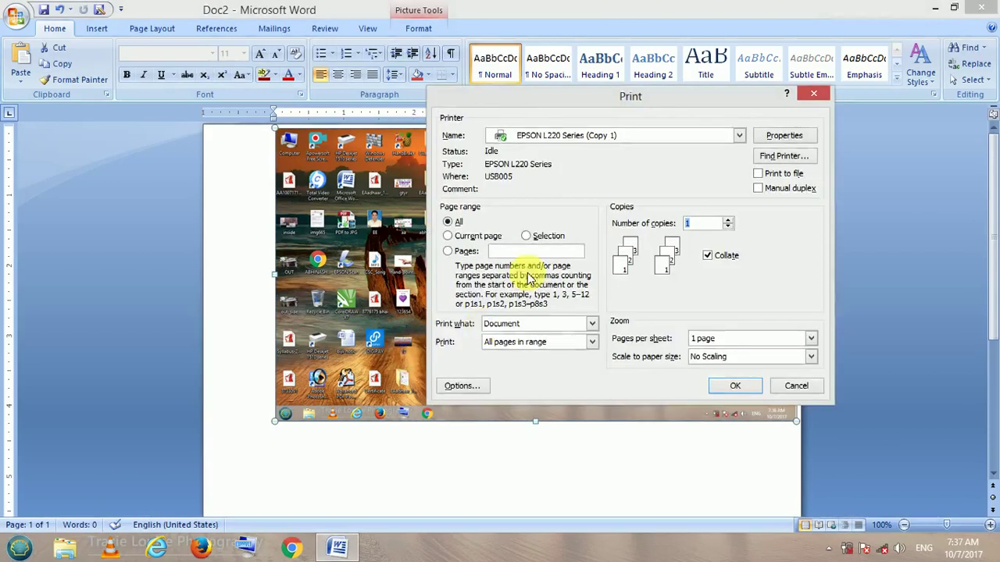
- Print all pages of the document to the Send To OneNote 2007 printer
left_click(737, 137)
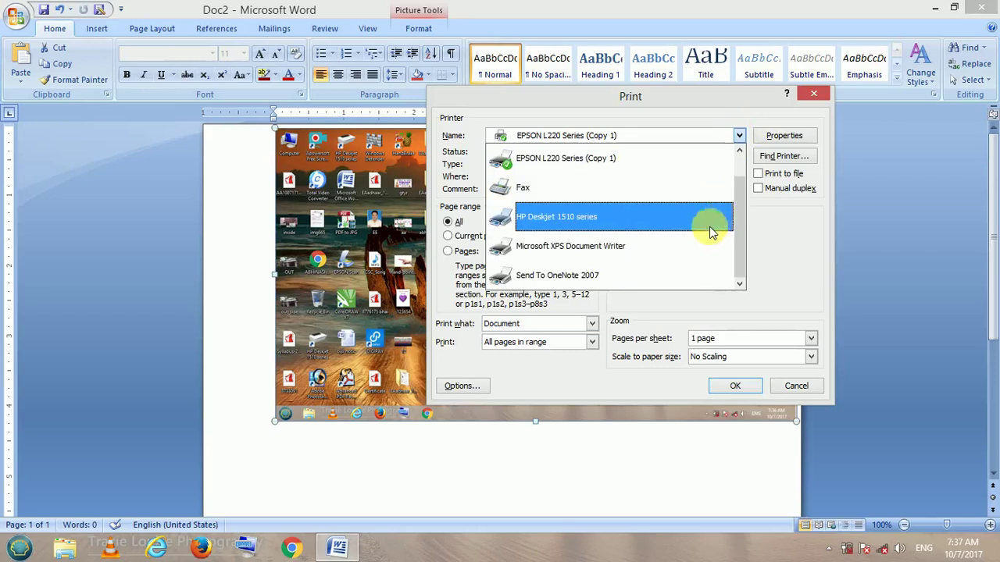
left_click(586, 278)
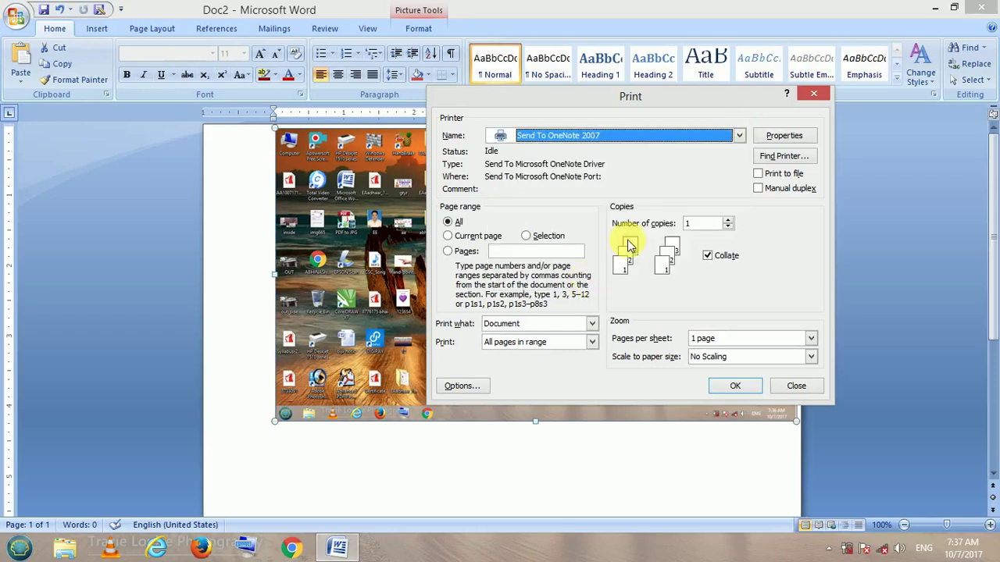
left_click(736, 385)
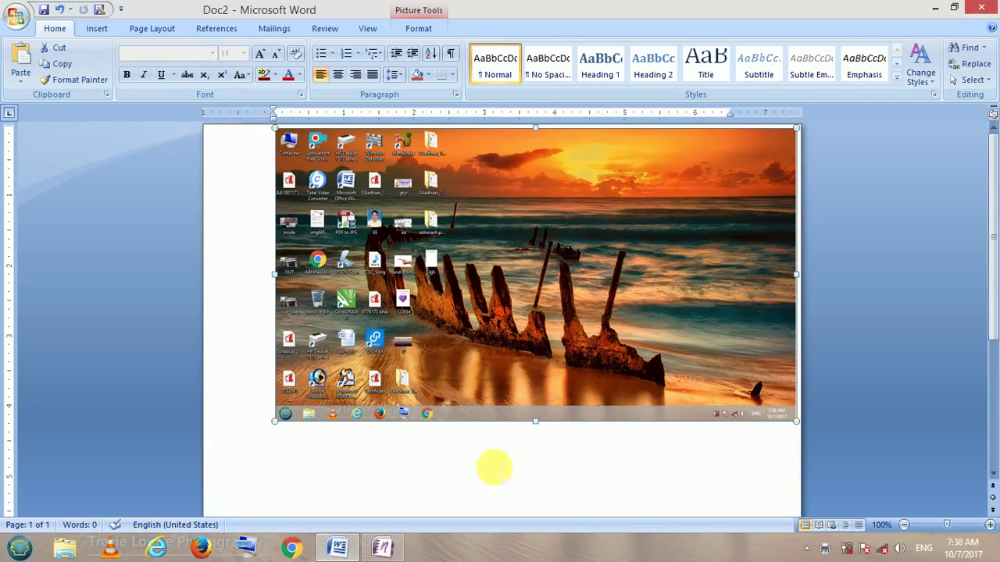
- Switch to OneNote, save the printout image to the Desktop as a JPEG named iuhhh, and close OneNote and Word
left_click(383, 548)
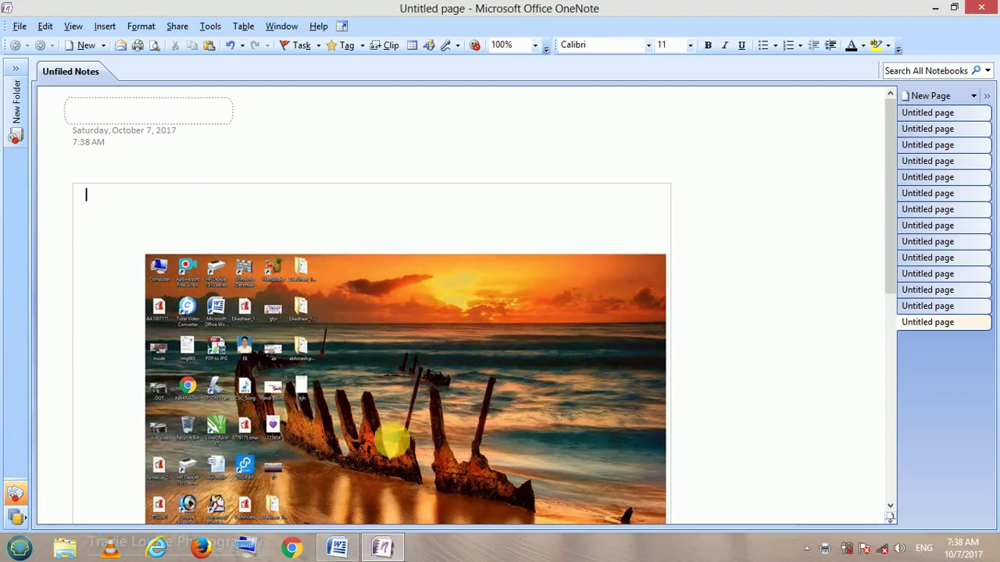
scroll(397, 447, "down", 3)
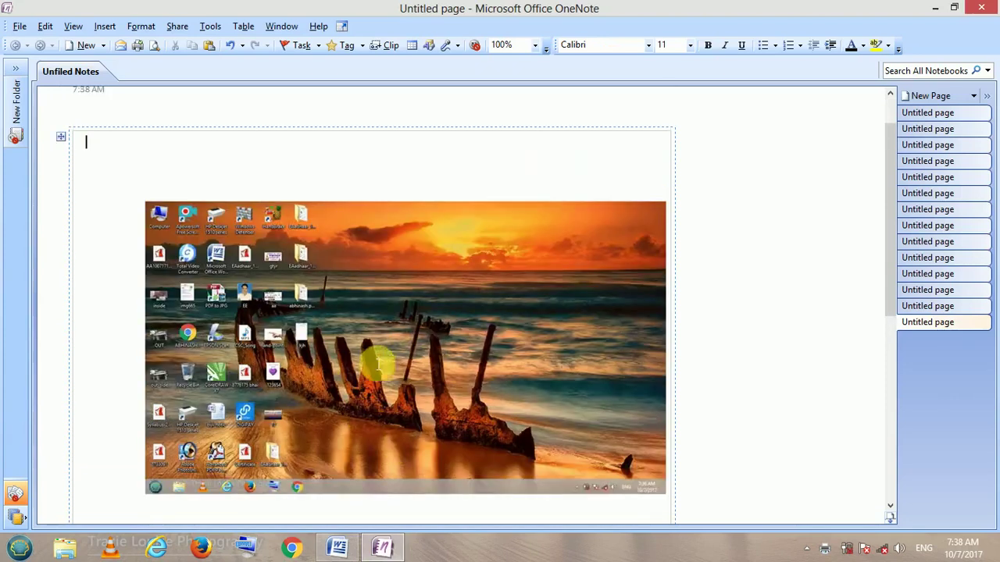
right_click(372, 353)
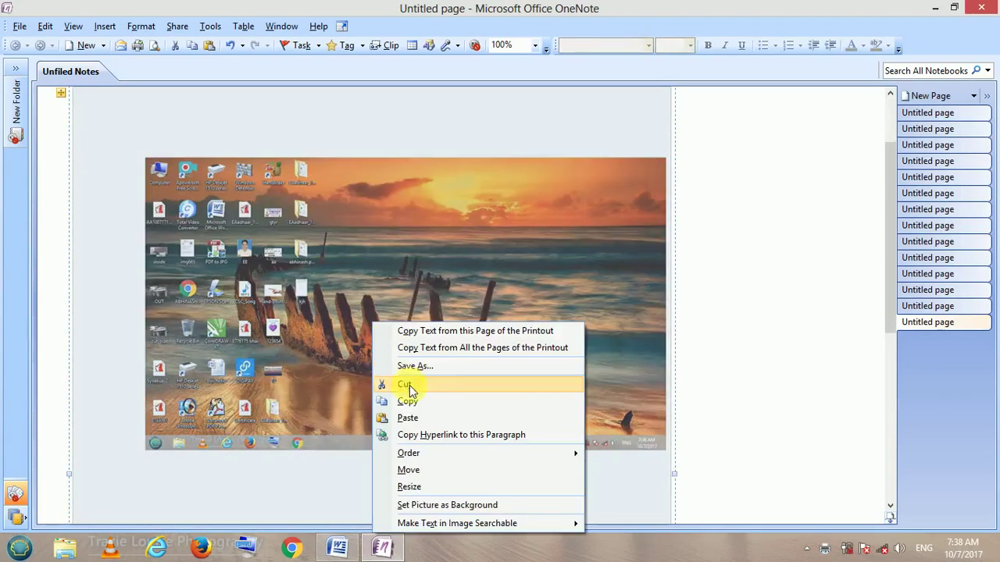
left_click(453, 371)
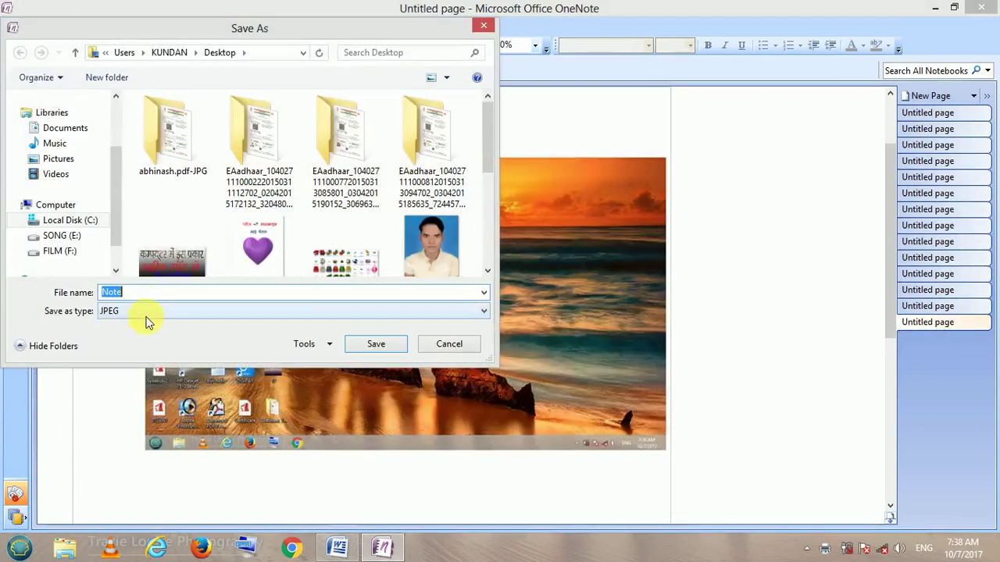
left_click(151, 317)
left_click(153, 310)
double_click(146, 296)
type("iuhhh")
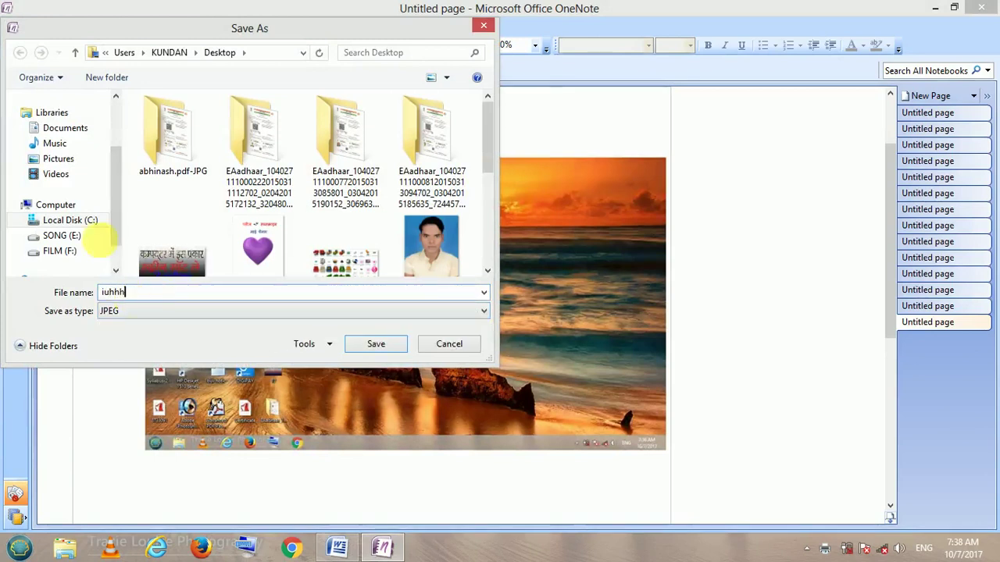
left_click(399, 345)
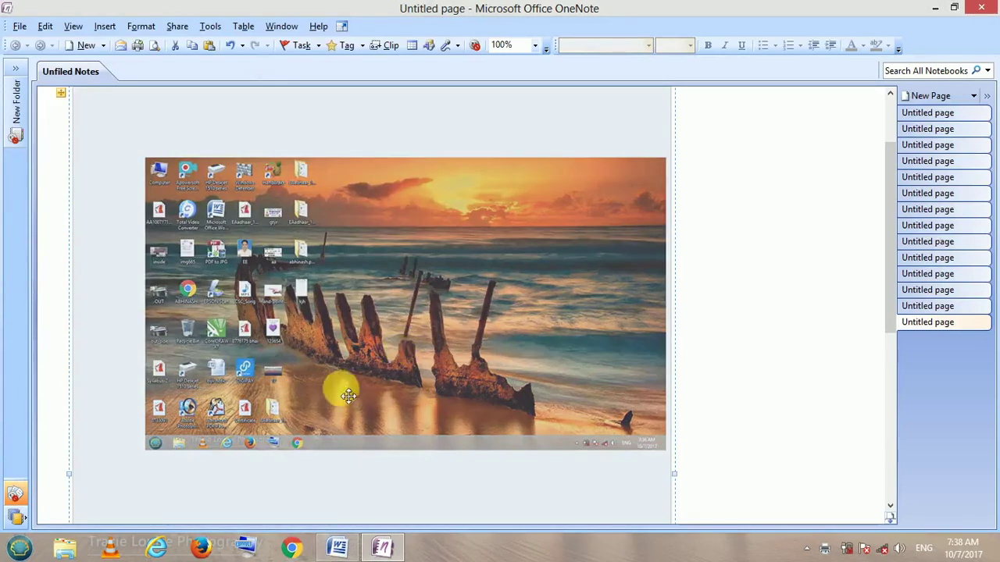
left_click(981, 7)
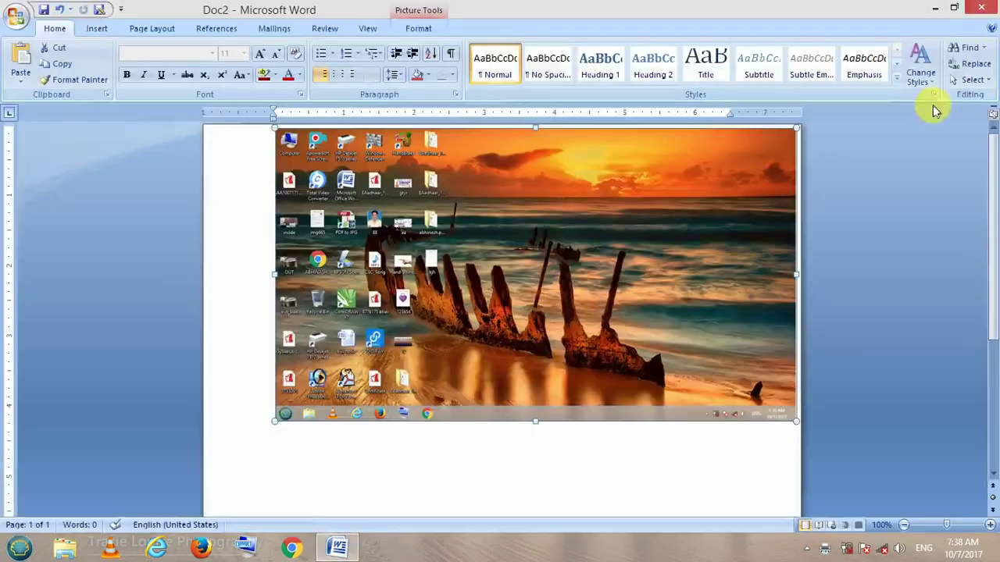
left_click(981, 7)
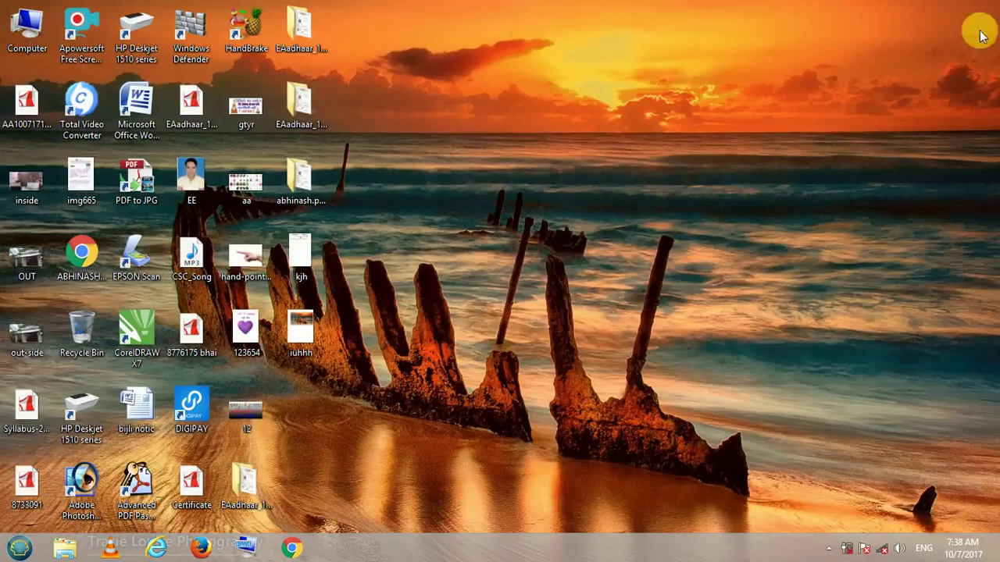
- Open the saved iuhhh image from the desktop to check it, and close the viewer
right_click(453, 134)
left_click(478, 168)
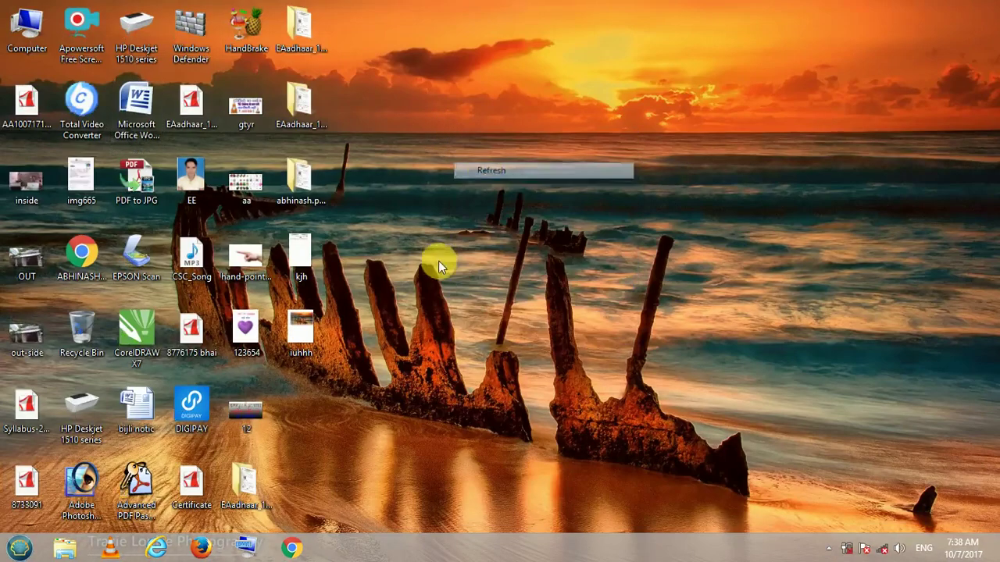
double_click(313, 329)
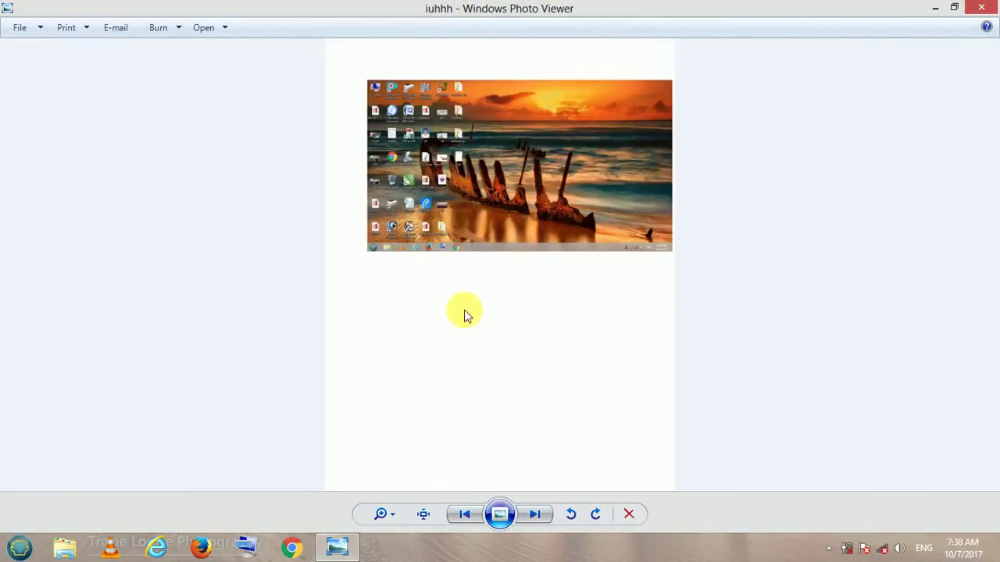
left_click(995, 6)
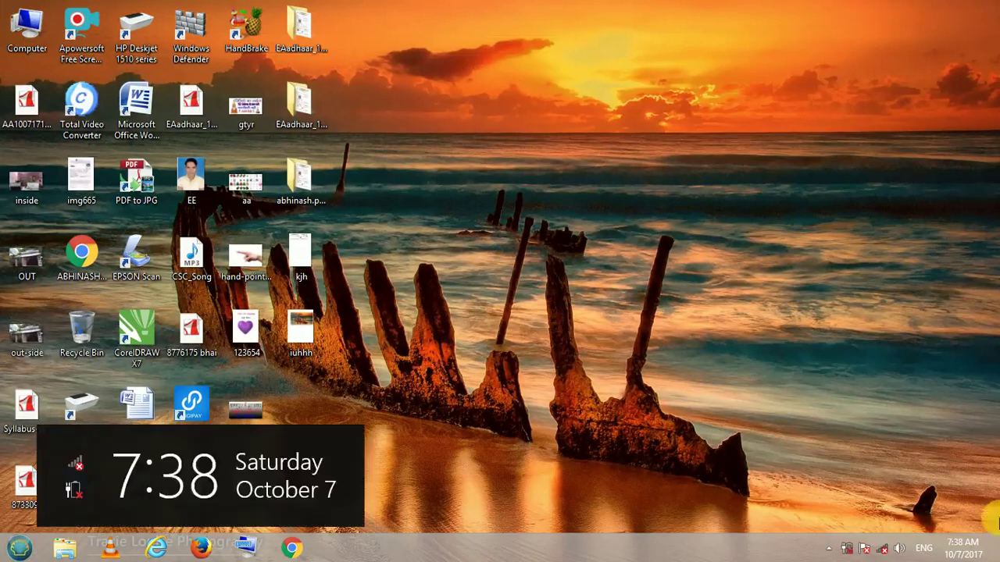
right_click(451, 83)
left_click(507, 134)
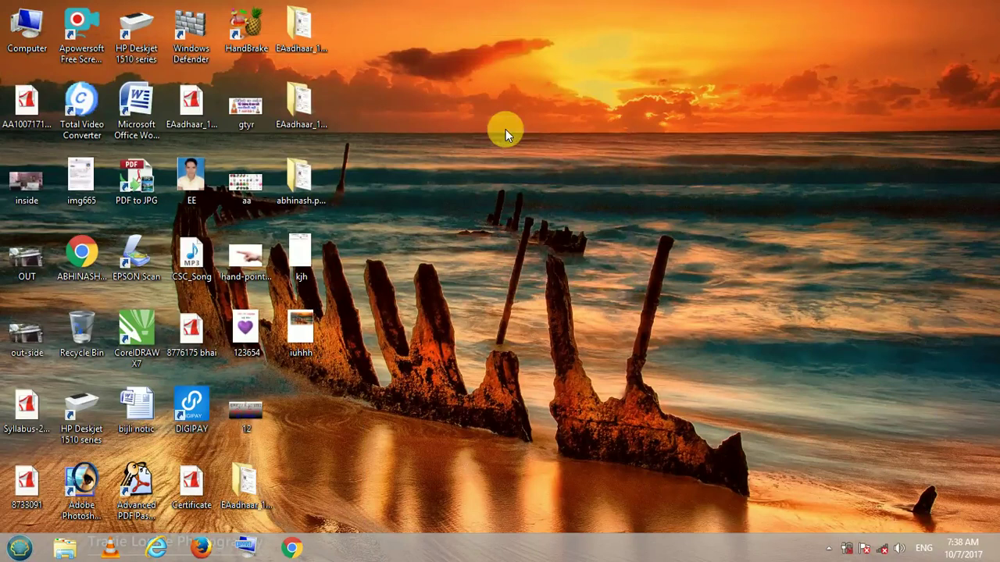
right_click(504, 130)
left_click(531, 174)
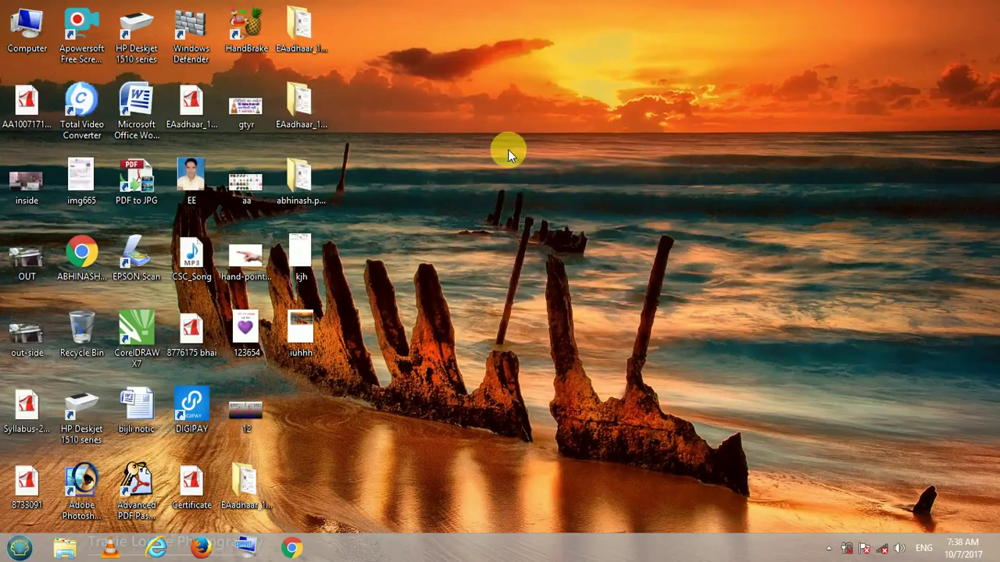
right_click(508, 154)
left_click(551, 192)
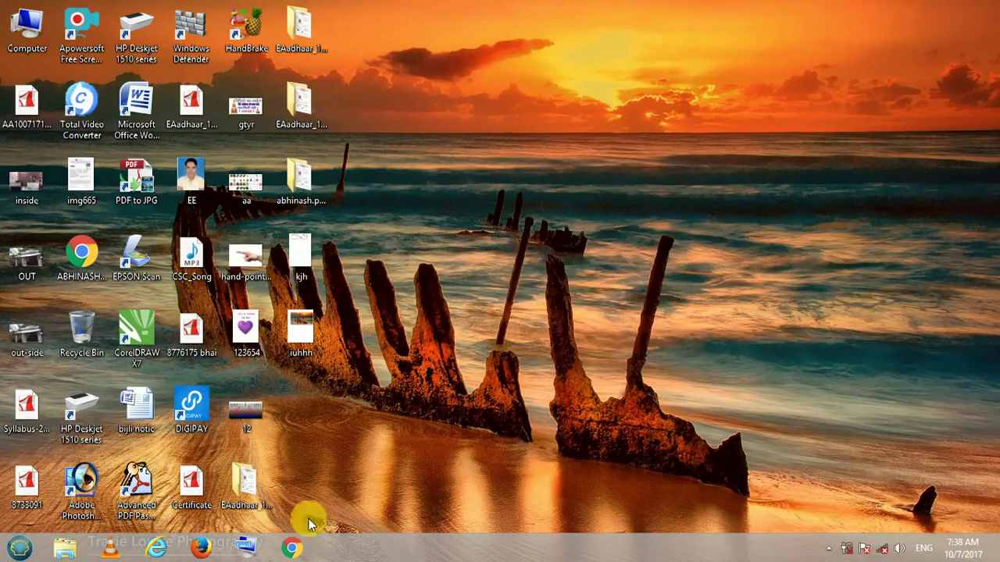
- Open Snipping Tool and capture a new rectangular snip spanning about three quarters of the desktop's width and height from its upper-left corner
left_click(19, 551)
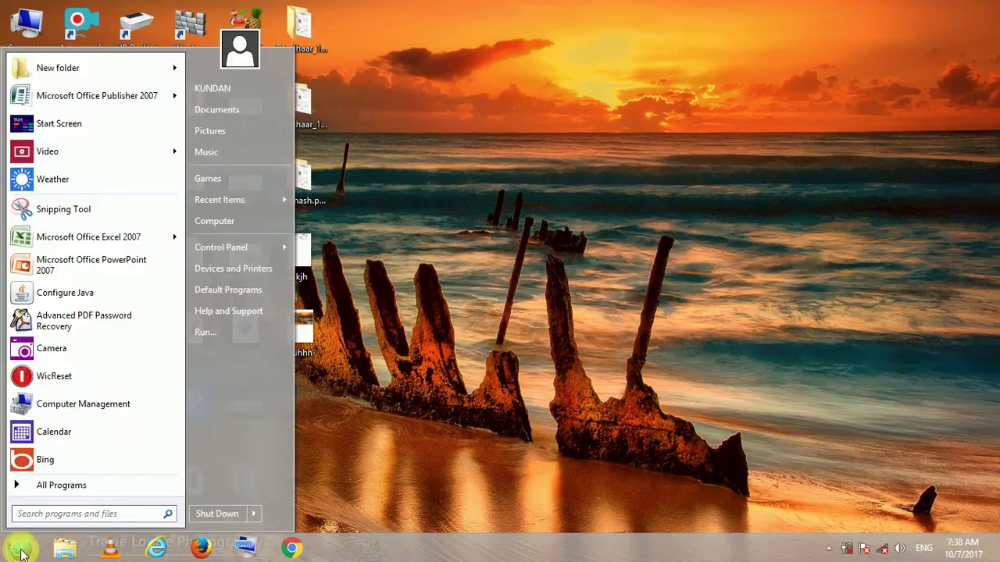
left_click(75, 219)
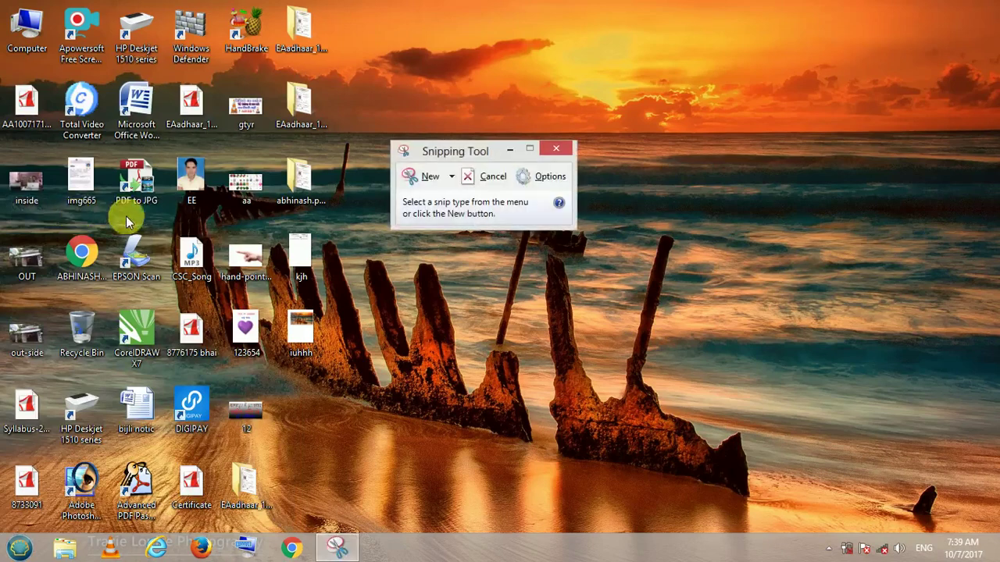
left_click(429, 175)
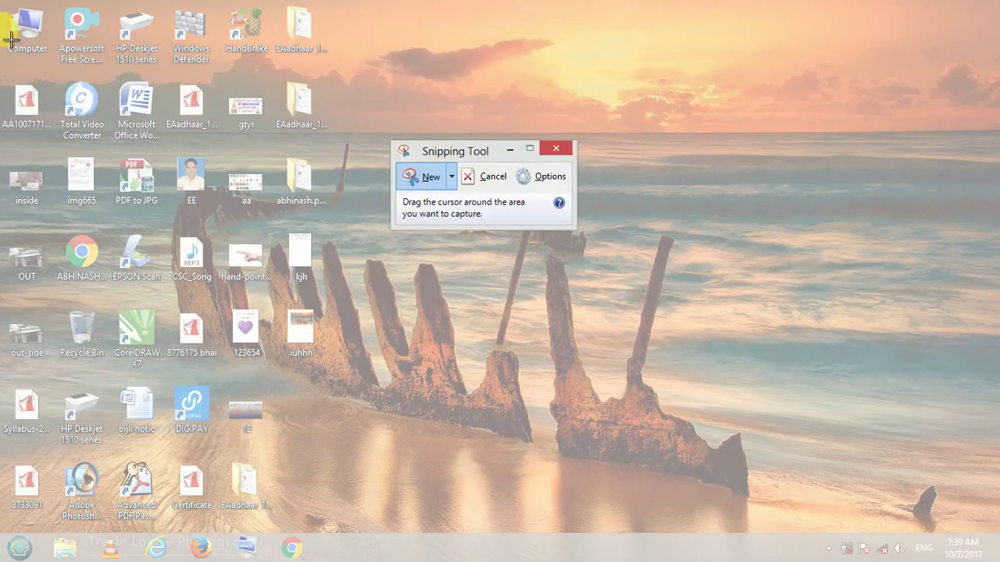
left_click_drag(2, 2, 742, 406)
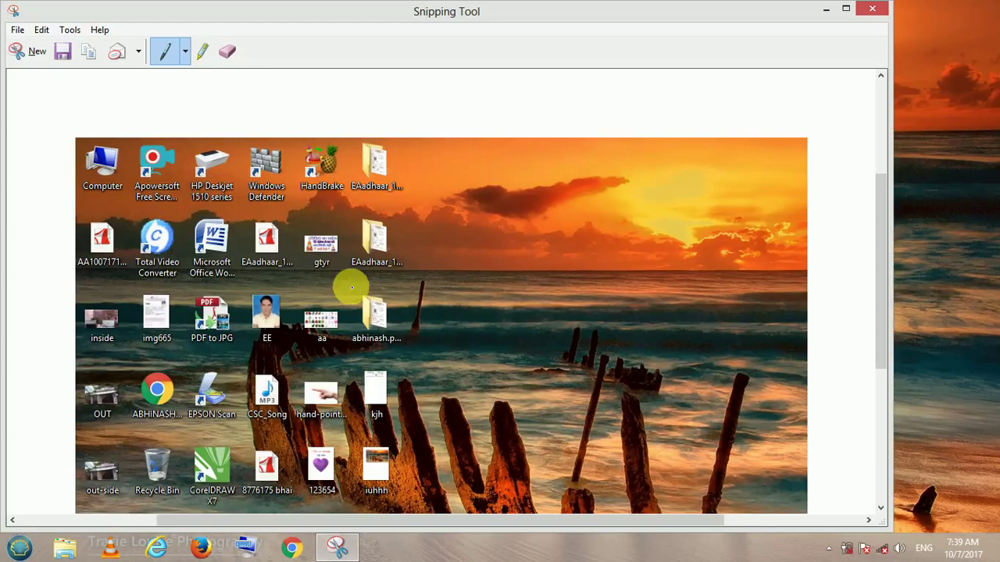
- Save the snip to the Desktop as a JPEG file named jhbg, and close Snipping Tool
left_click(17, 30)
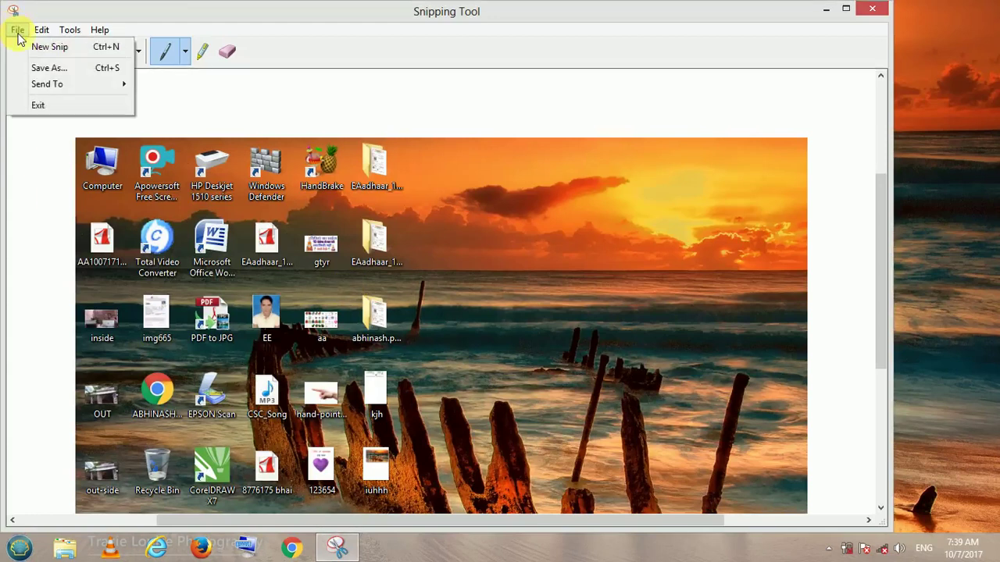
left_click(25, 68)
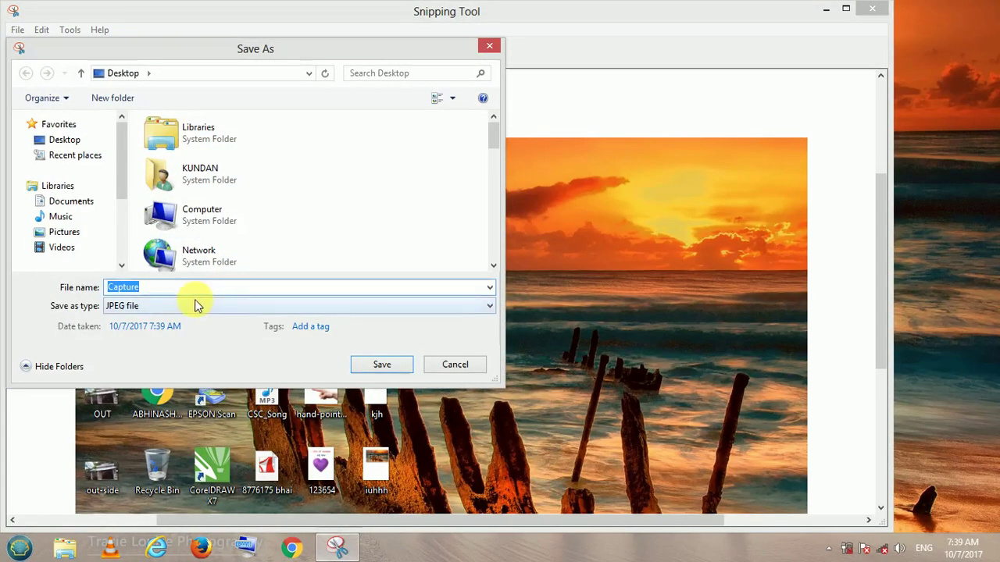
type("jhb")
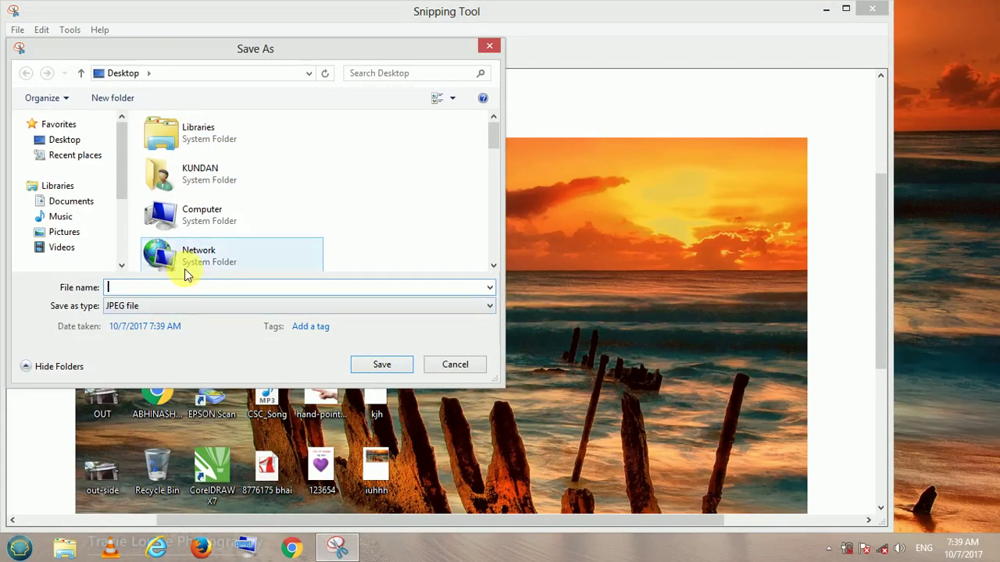
type("g")
left_click(381, 366)
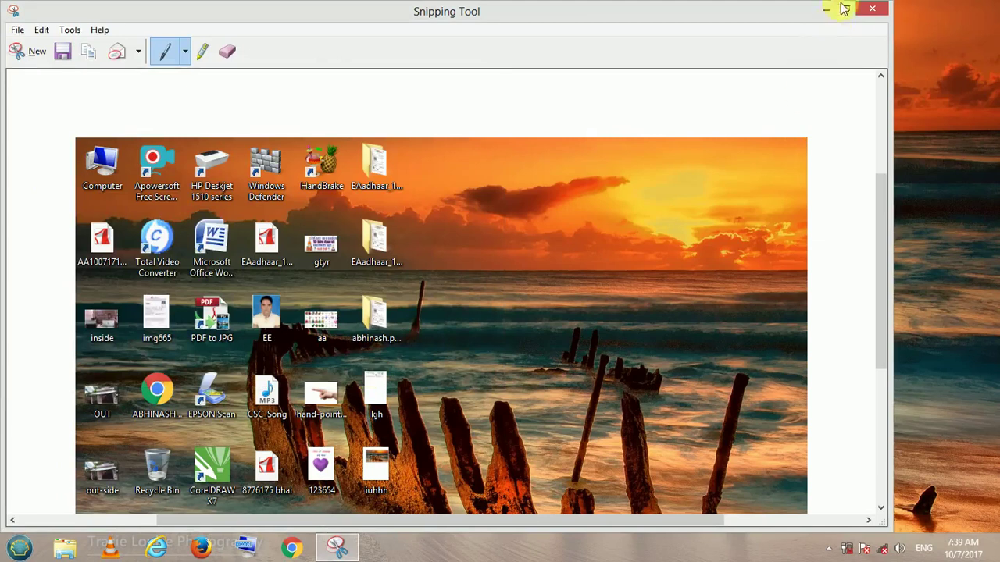
left_click(867, 14)
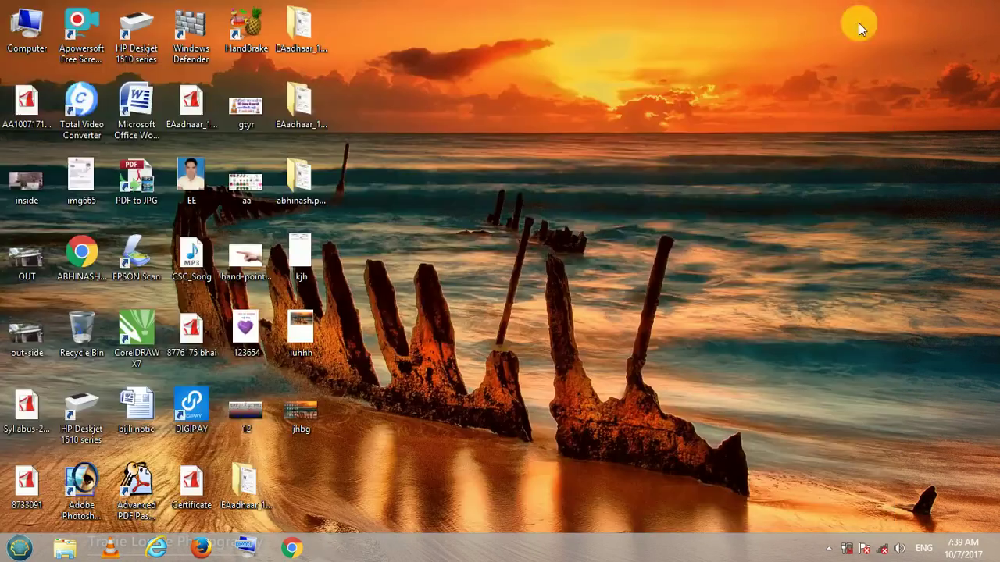
right_click(572, 52)
left_click(623, 90)
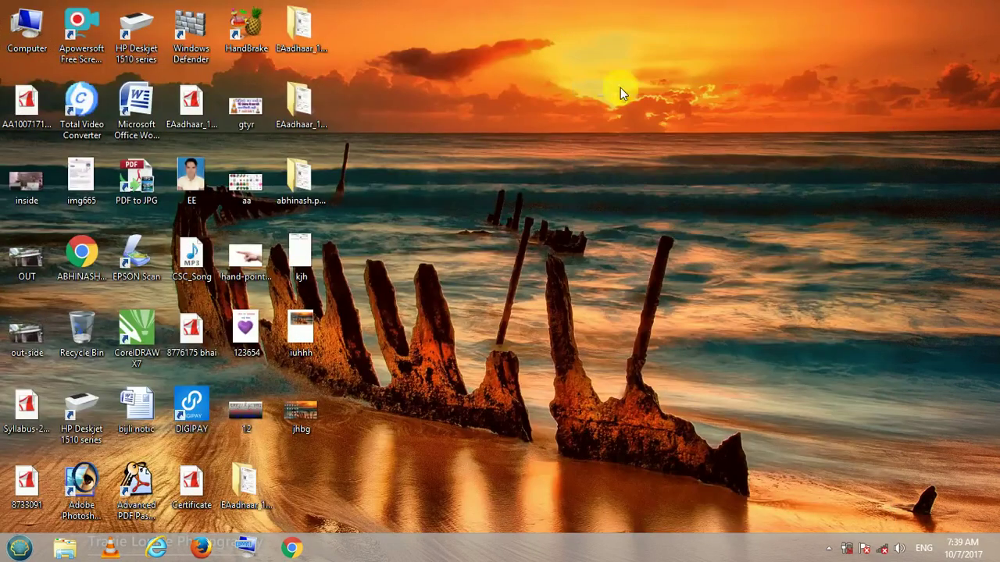
right_click(386, 139)
left_click(422, 182)
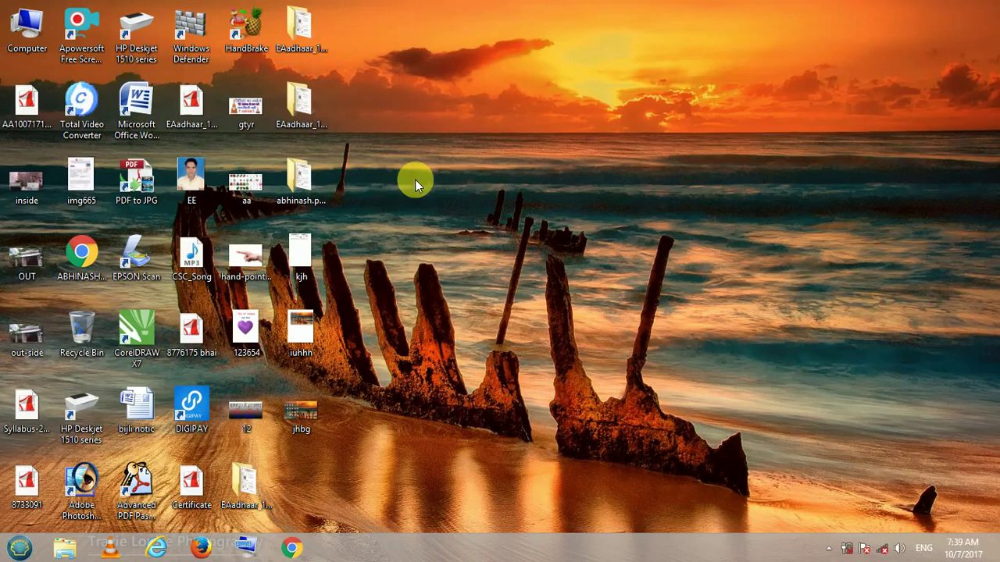